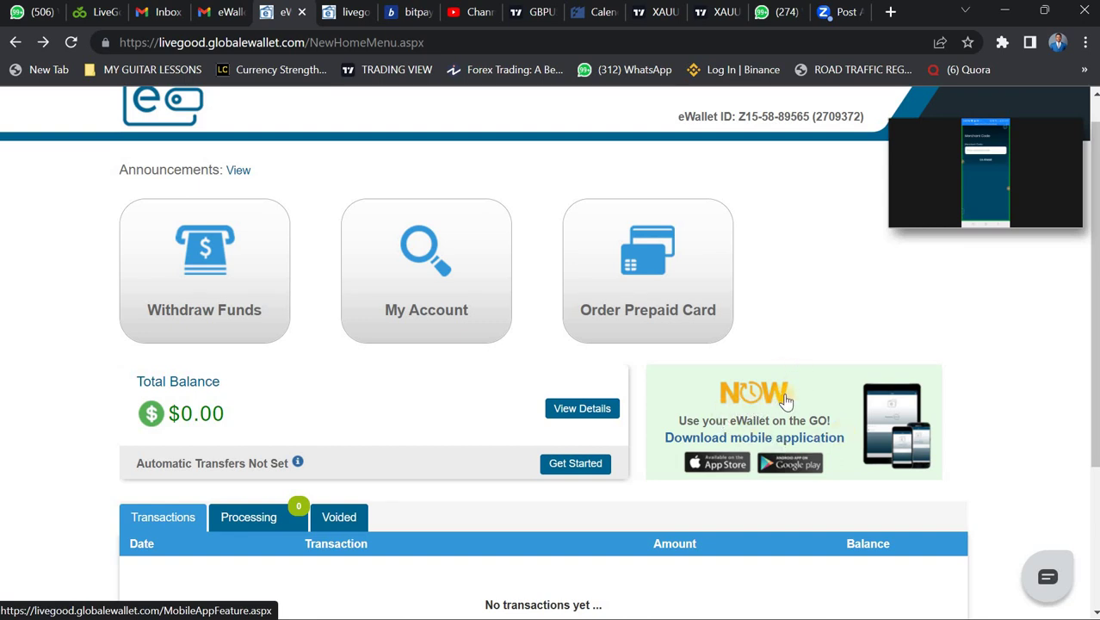
# - Switch to the Zoom meeting and enlarge the minimized view of the shared phone screen
pyautogui.click(819, 547)
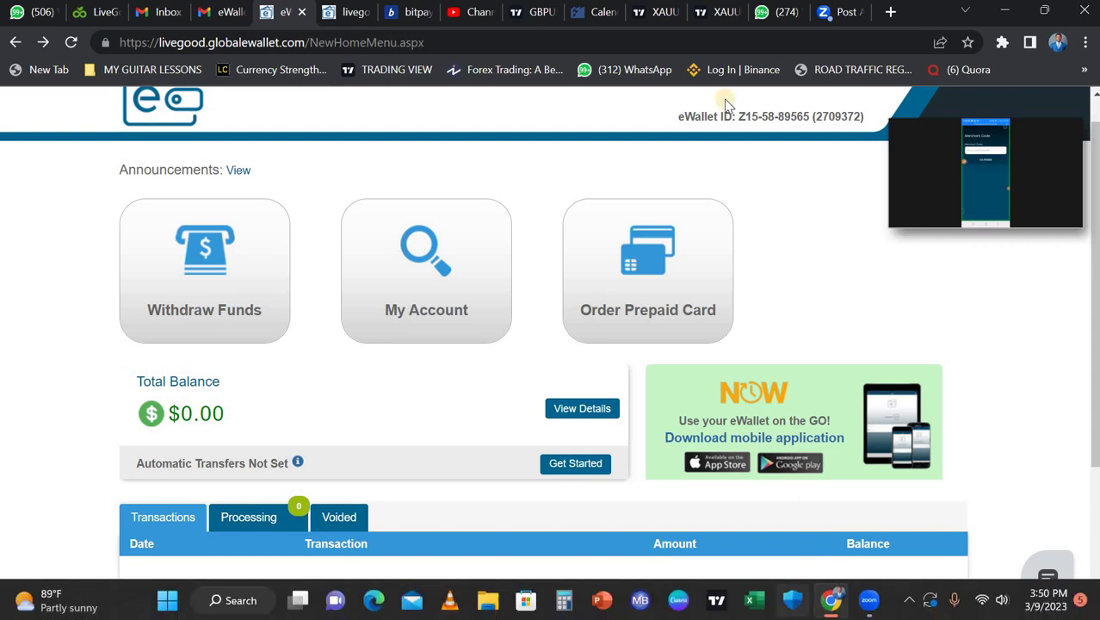
pyautogui.moveTo(1007, 176)
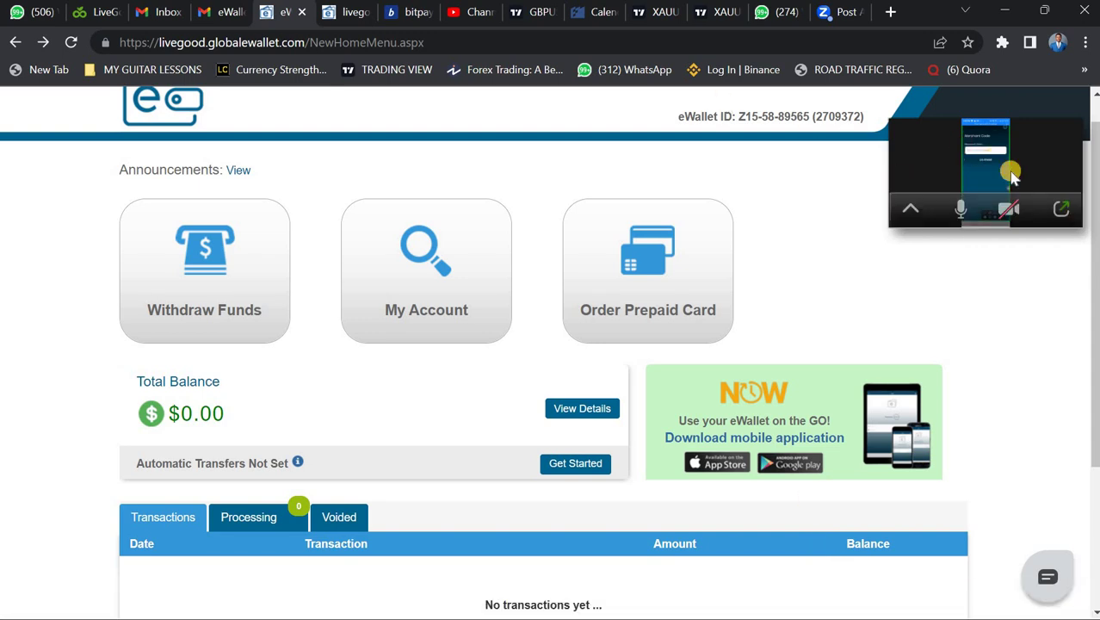
pyautogui.click(1065, 210)
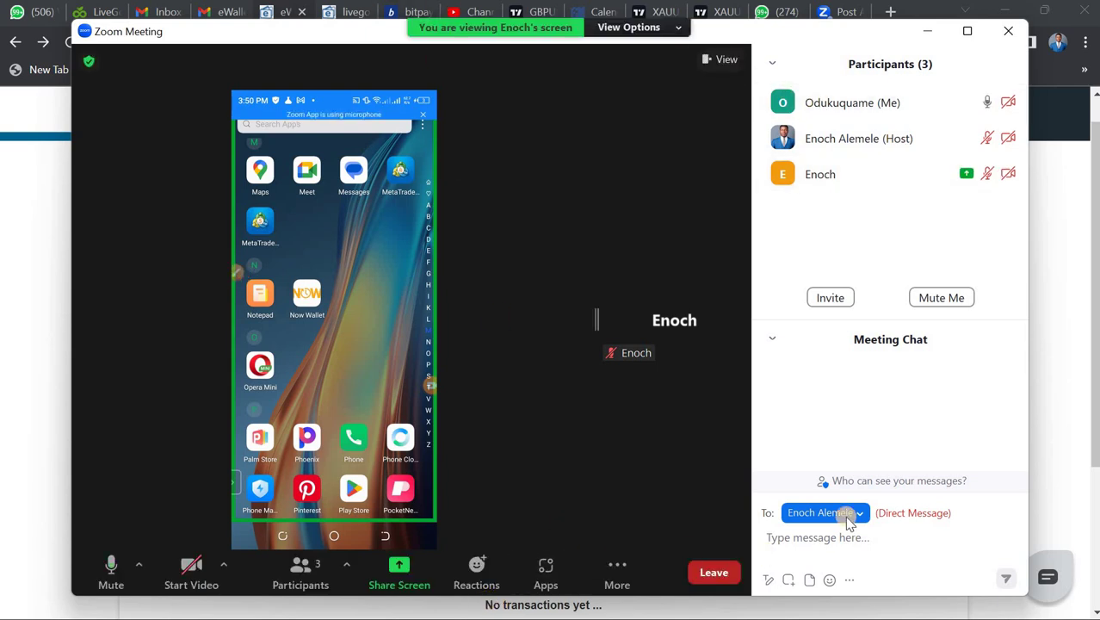
# - Return to Chrome and open the NOW mobile application page from the eWallet home page
pyautogui.moveTo(932, 607)
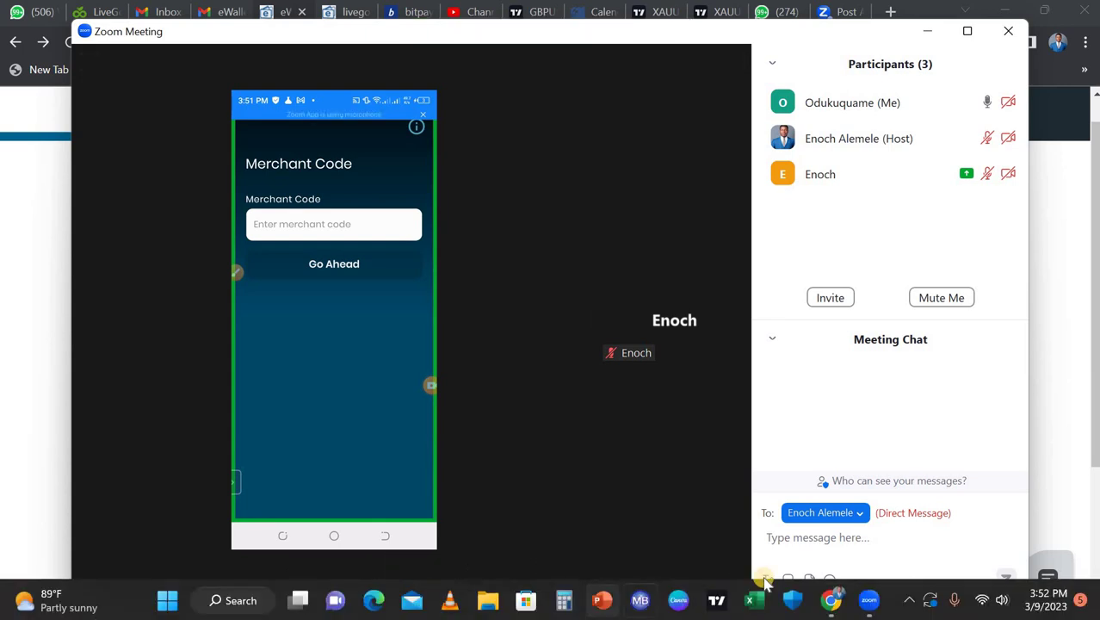
pyautogui.click(828, 603)
pyautogui.click(828, 602)
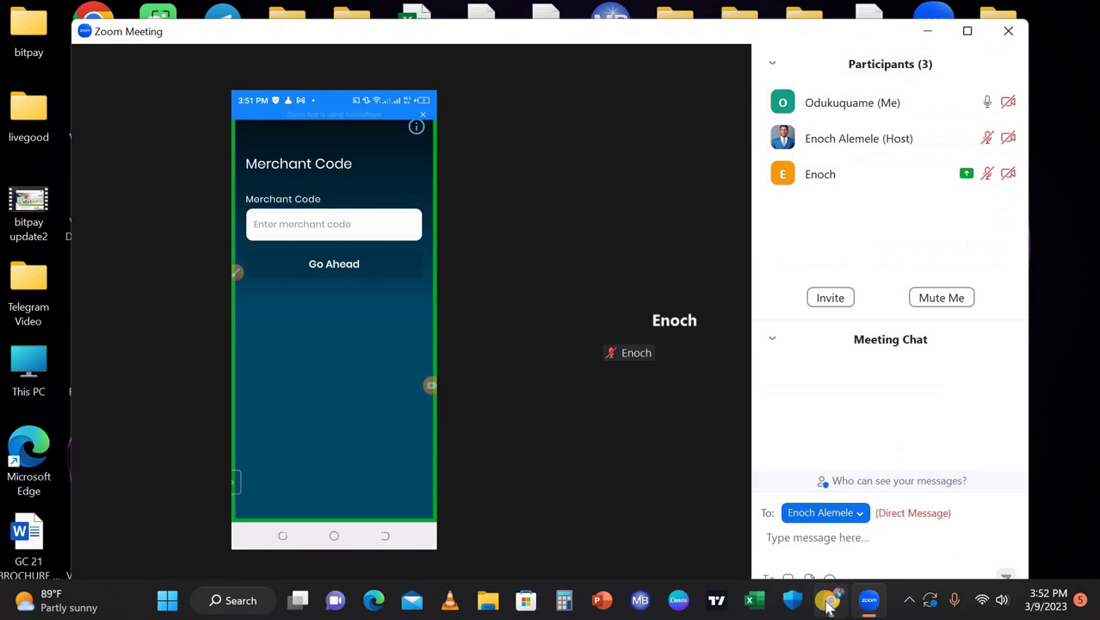
pyautogui.click(828, 603)
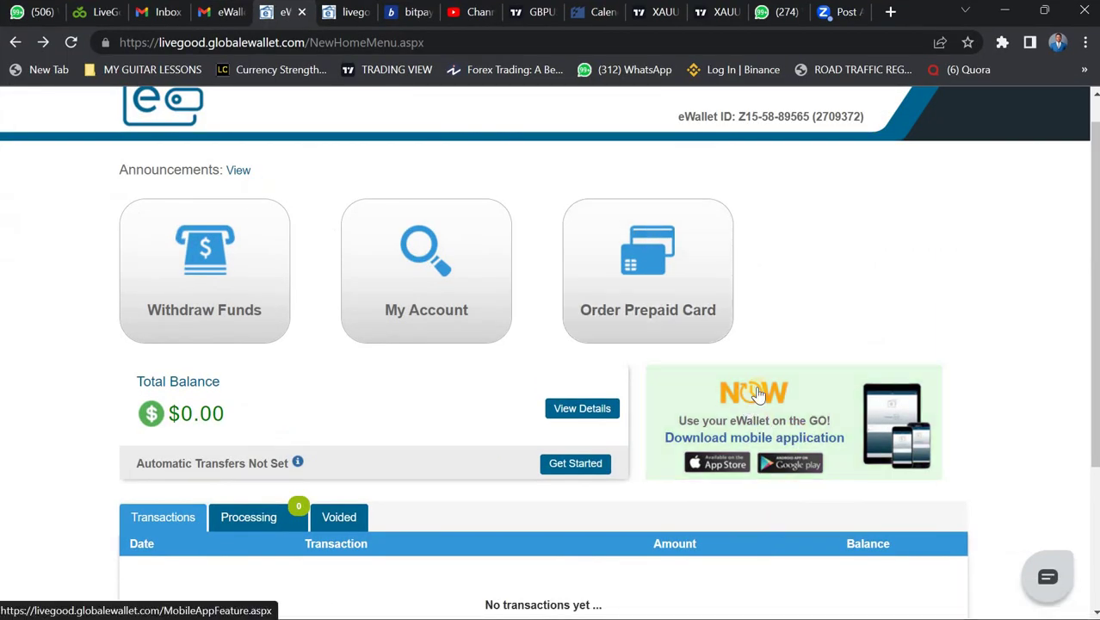
pyautogui.click(797, 418)
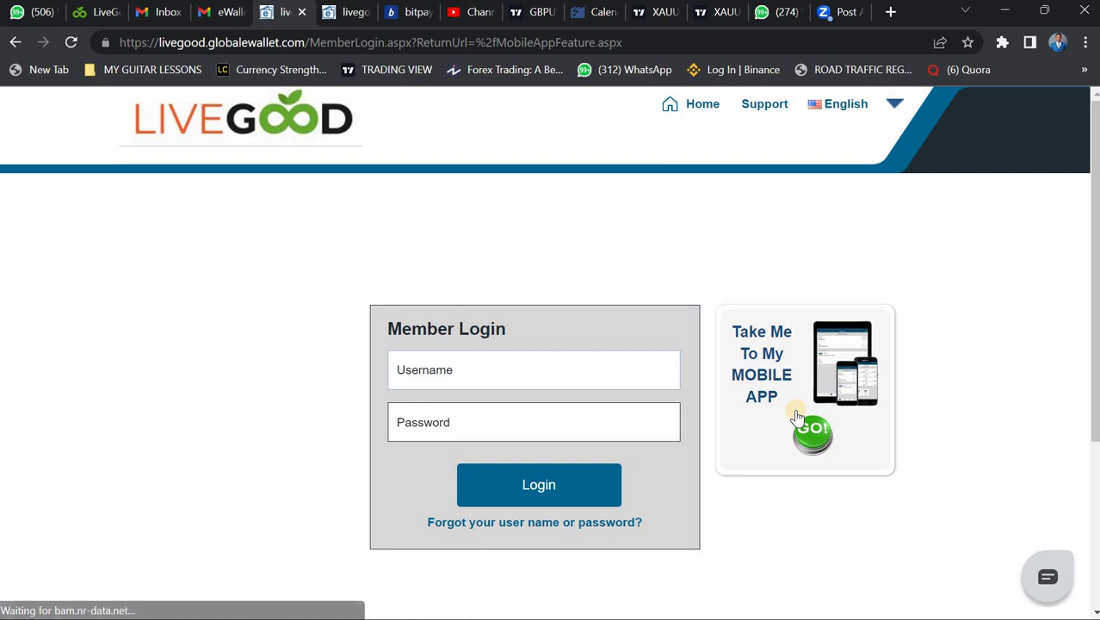
# - Copy the username from the eWallet signup email in Gmail and paste it into the Member Login form
pyautogui.click(211, 14)
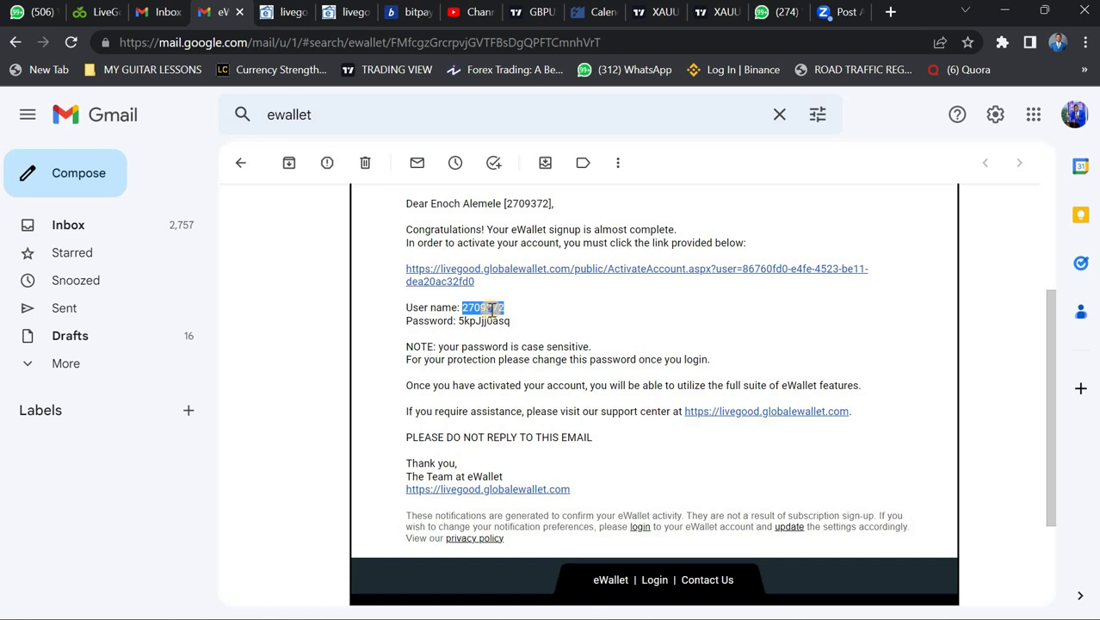
pyautogui.rightClick(492, 314)
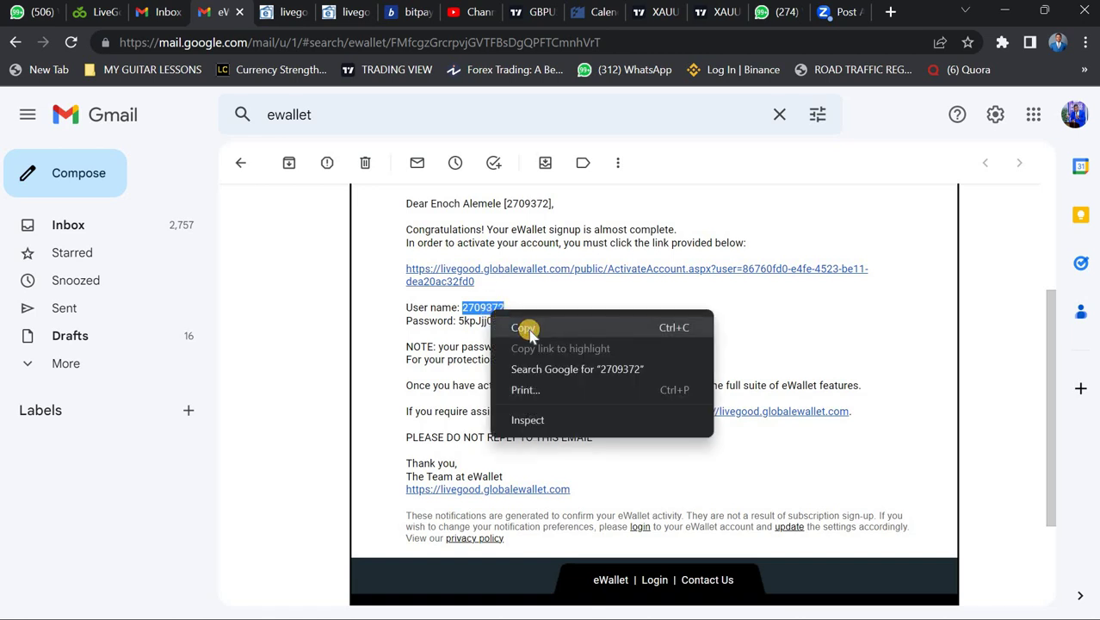
pyautogui.click(525, 329)
pyautogui.click(290, 12)
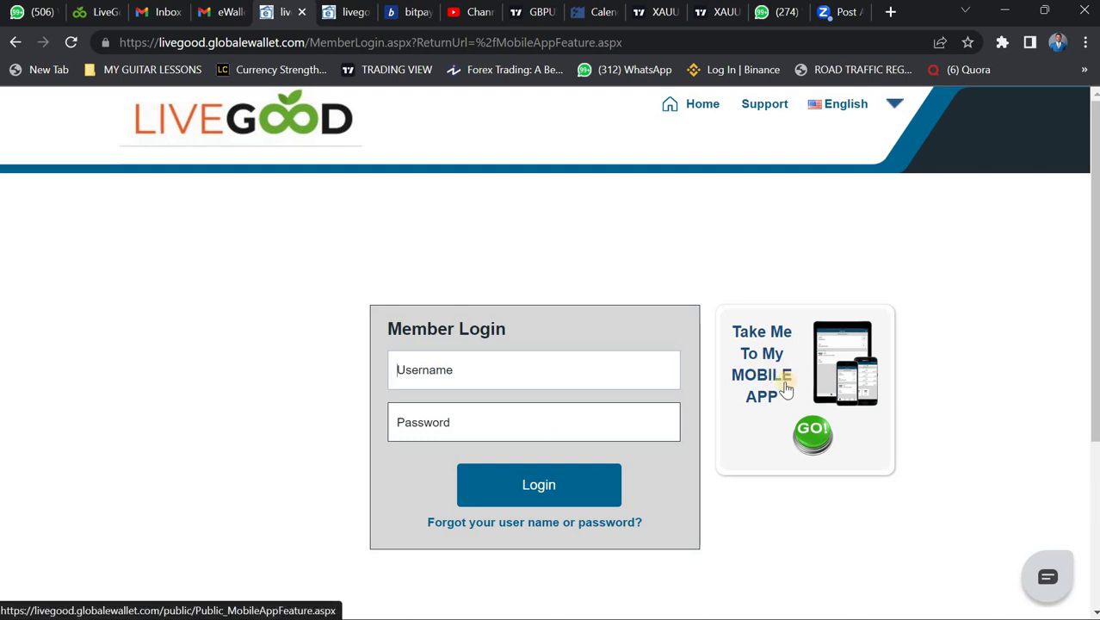
pyautogui.rightClick(553, 370)
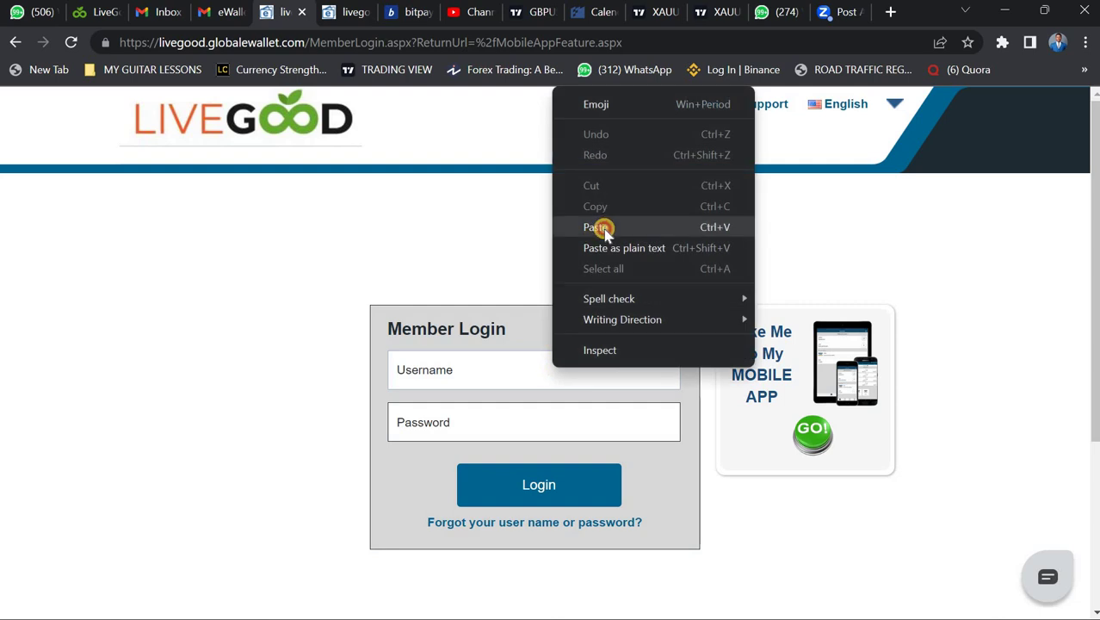
pyautogui.press('Return')
# - Enter the account password and log in to the eWallet
pyautogui.click(483, 417)
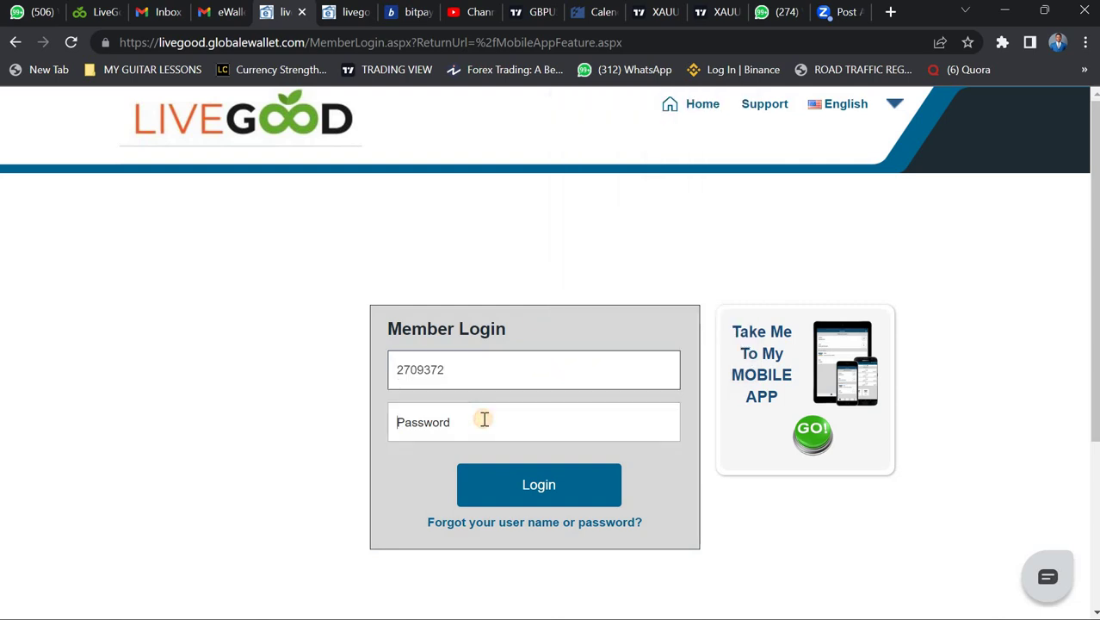
pyautogui.write('aaaaaaaaaa')
pyautogui.press('Return')
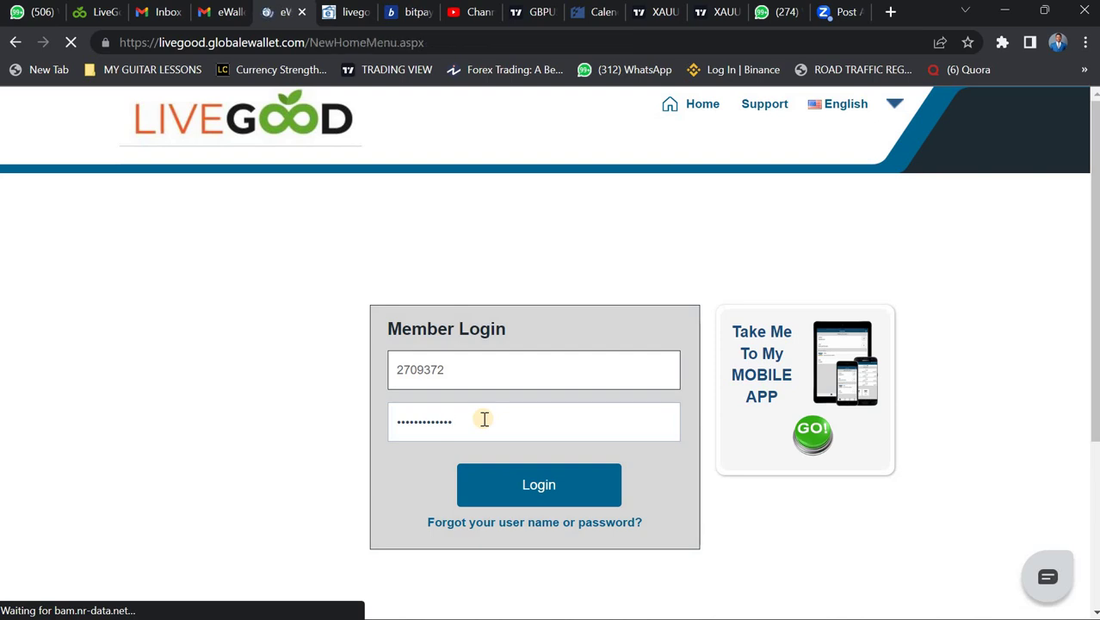
# - Look through the eWallet home page for the mobile application download section
pyautogui.scroll(-3, 485, 419)
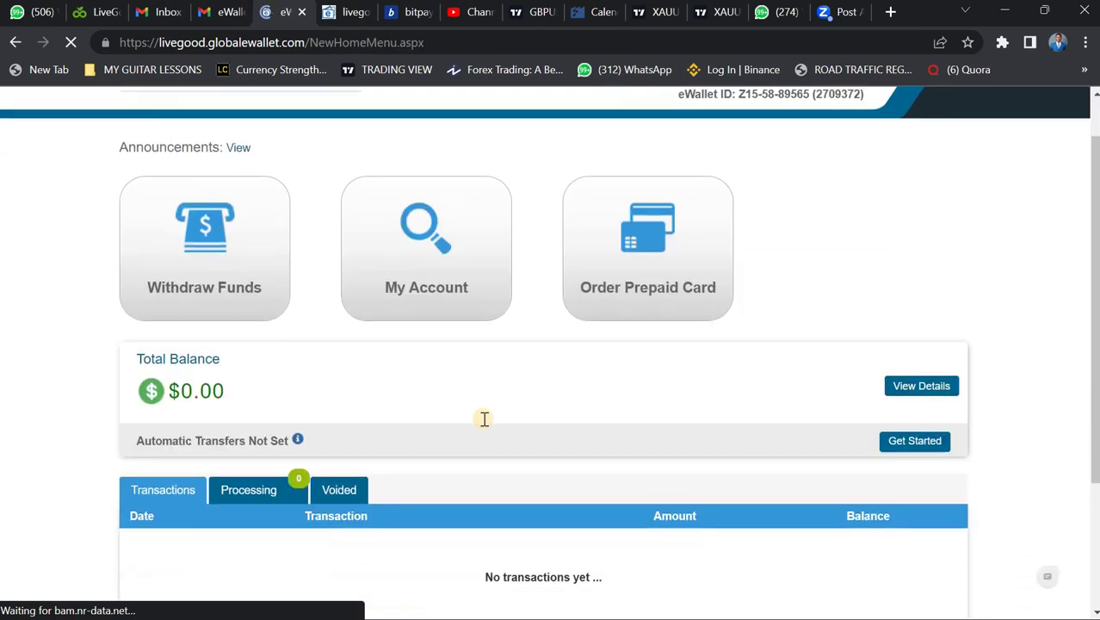
pyautogui.scroll(2, 484, 419)
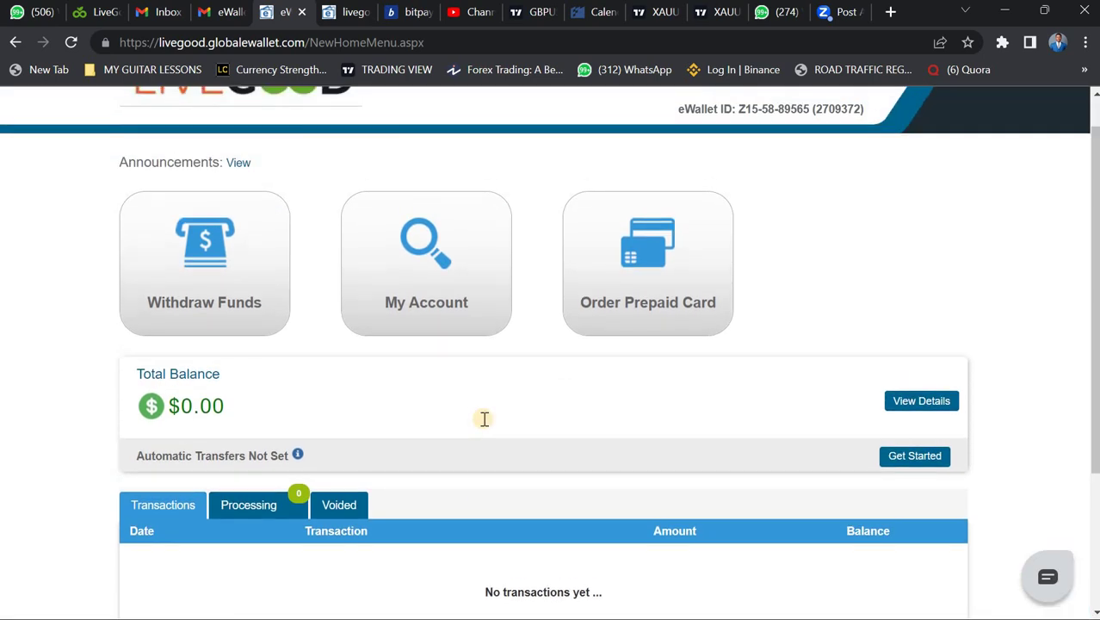
pyautogui.scroll(1, 485, 419)
pyautogui.scroll(-2, 485, 419)
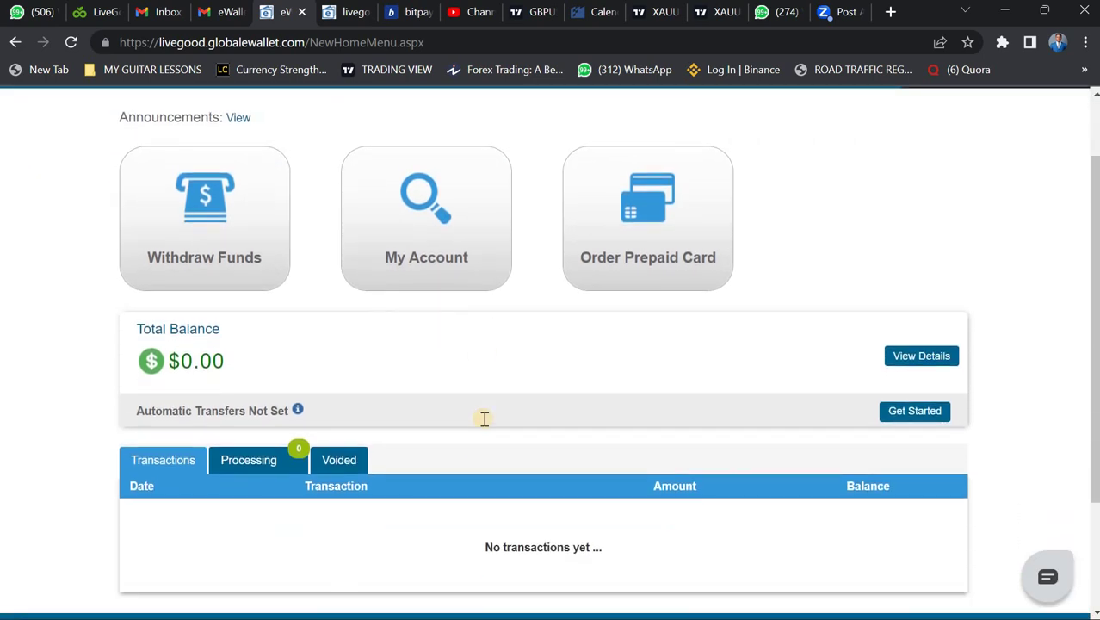
pyautogui.scroll(-3, 484, 419)
pyautogui.scroll(5, 484, 419)
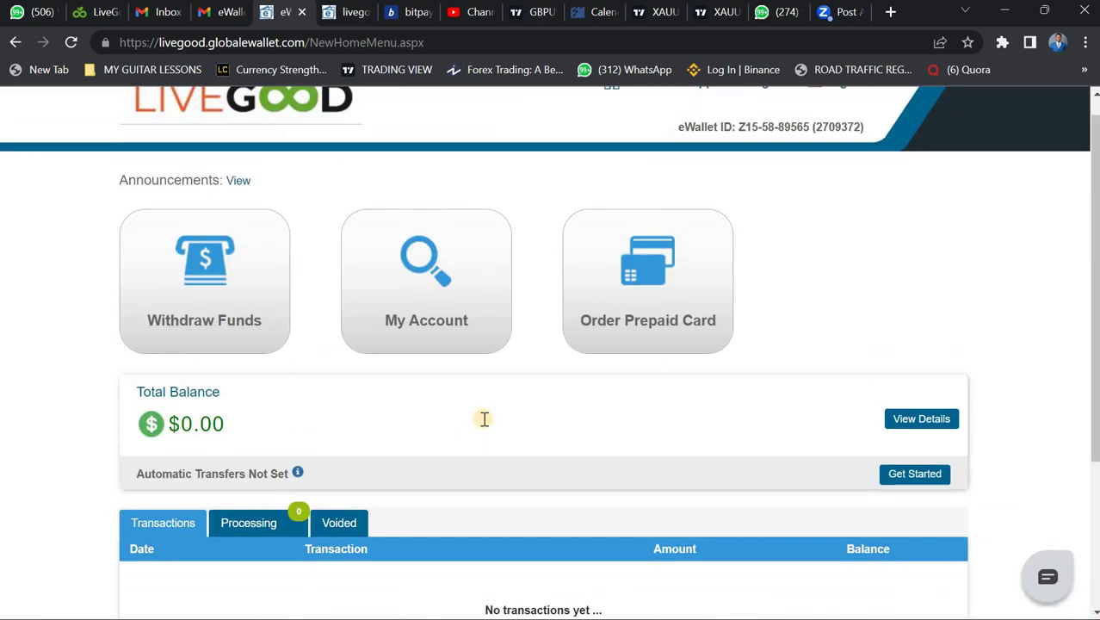
pyautogui.scroll(-3, 484, 420)
pyautogui.scroll(-2, 485, 419)
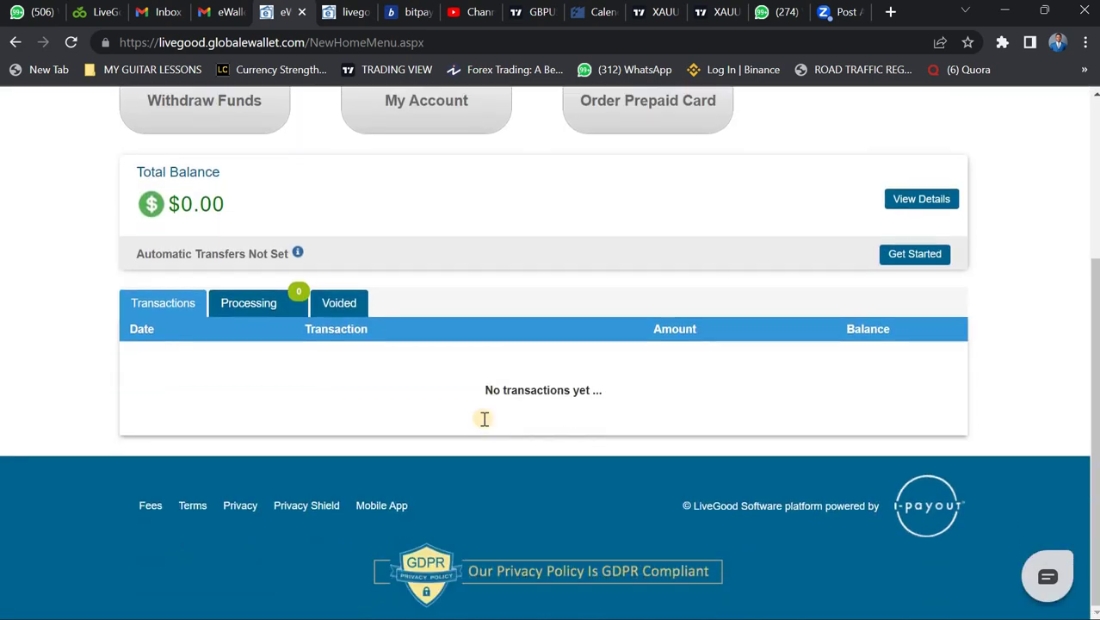
pyautogui.scroll(4, 485, 419)
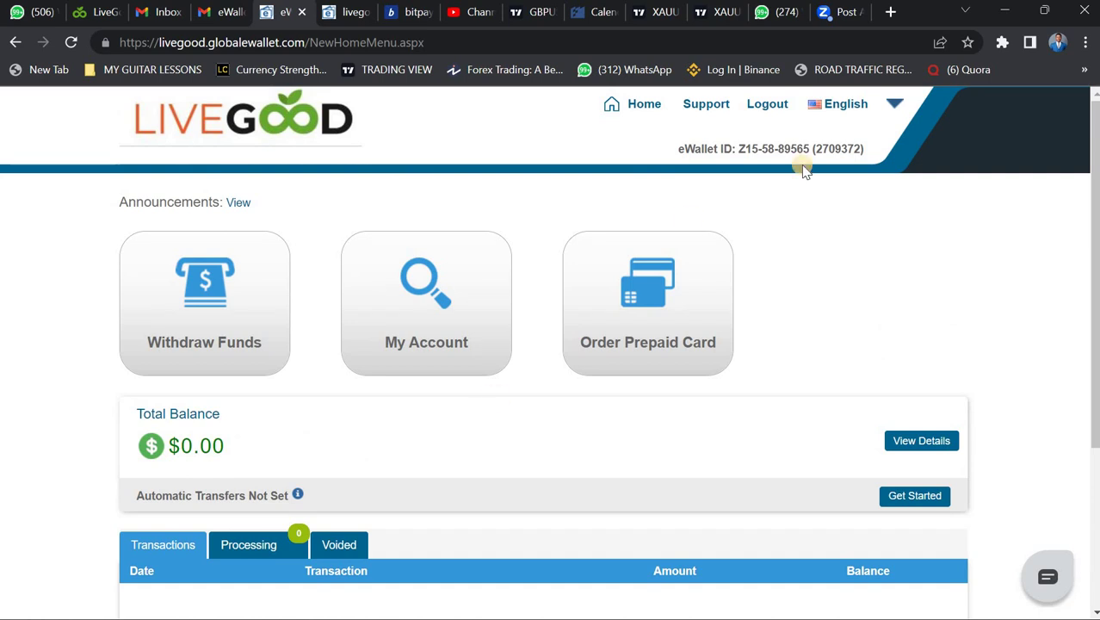
# - Log out of the eWallet and open the mobile app page from the Member Login page
pyautogui.click(769, 104)
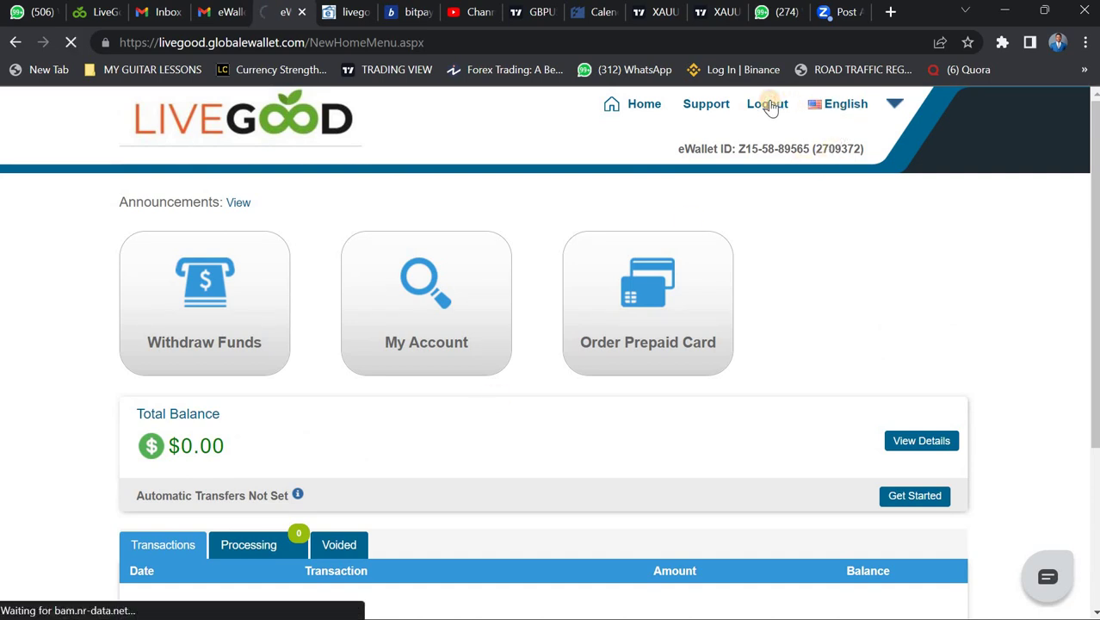
pyautogui.scroll(-1, 715, 272)
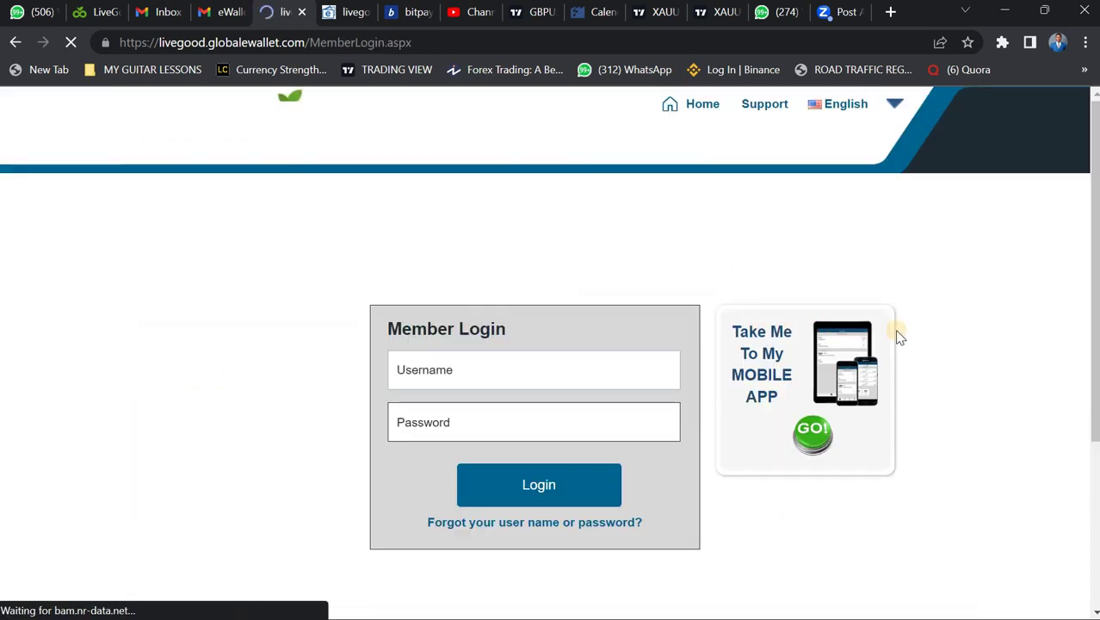
pyautogui.click(815, 403)
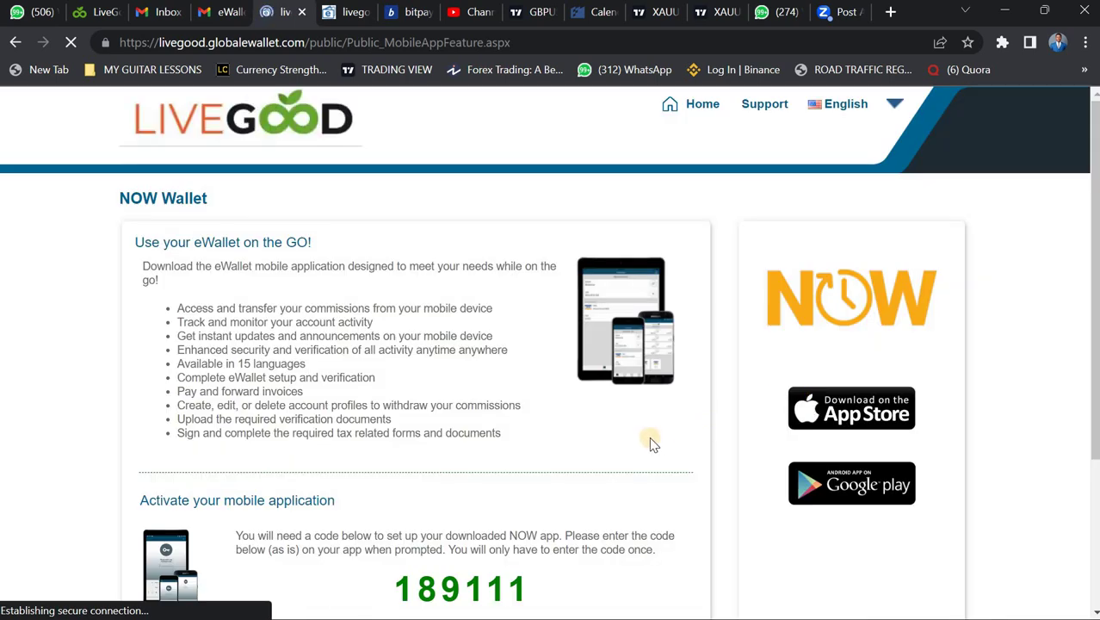
# - Go back to the Member Login page, reopen the mobile app page and find the NOW app activation code
pyautogui.click(16, 42)
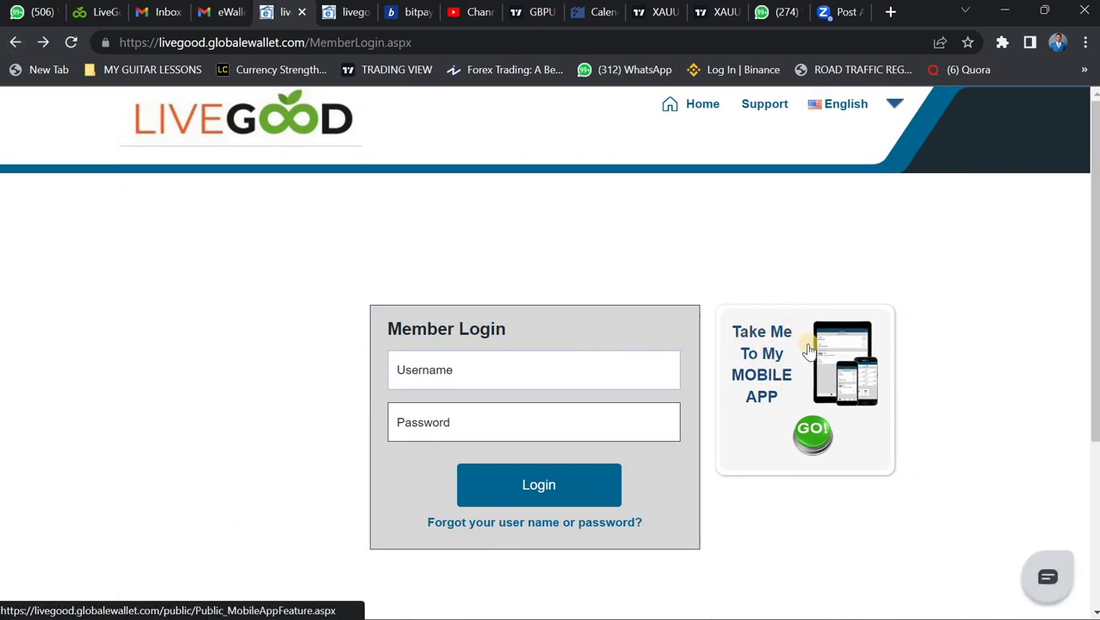
pyautogui.click(801, 379)
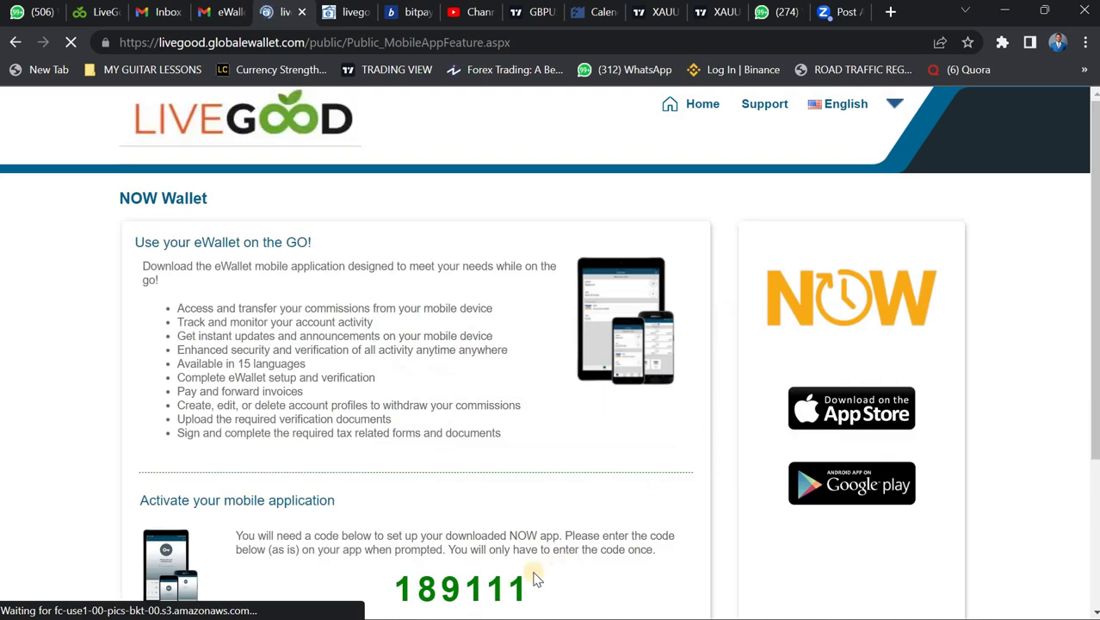
pyautogui.scroll(-3, 534, 578)
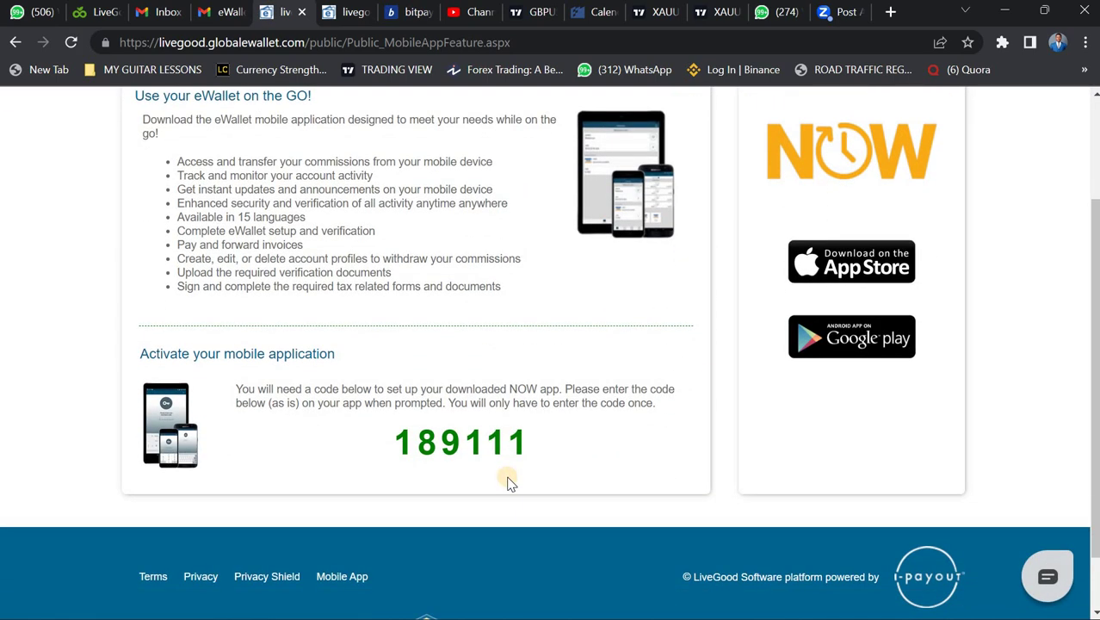
pyautogui.scroll(-1, 508, 483)
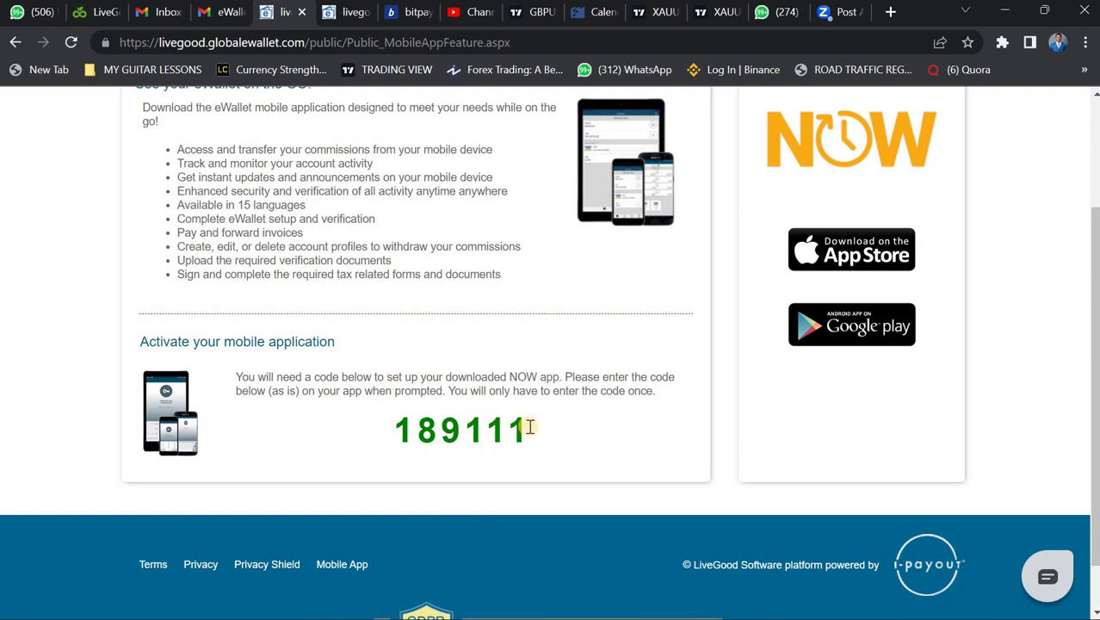
# - Switch to the Zoom meeting and enlarge it to follow the NOW Wallet setup on the shared phone
pyautogui.moveTo(748, 616)
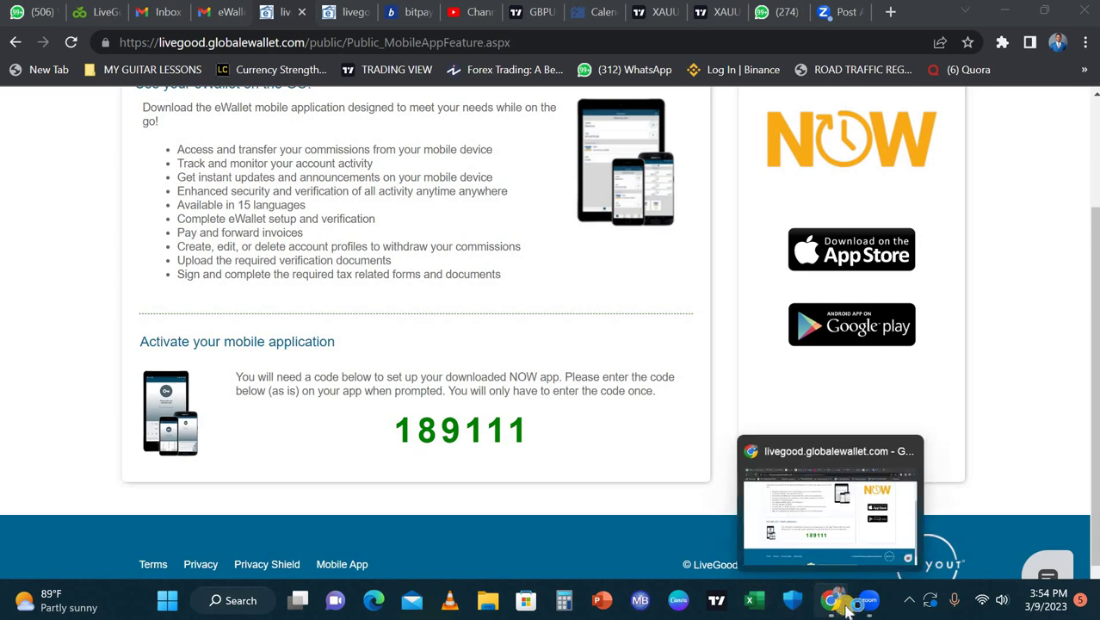
pyautogui.click(872, 606)
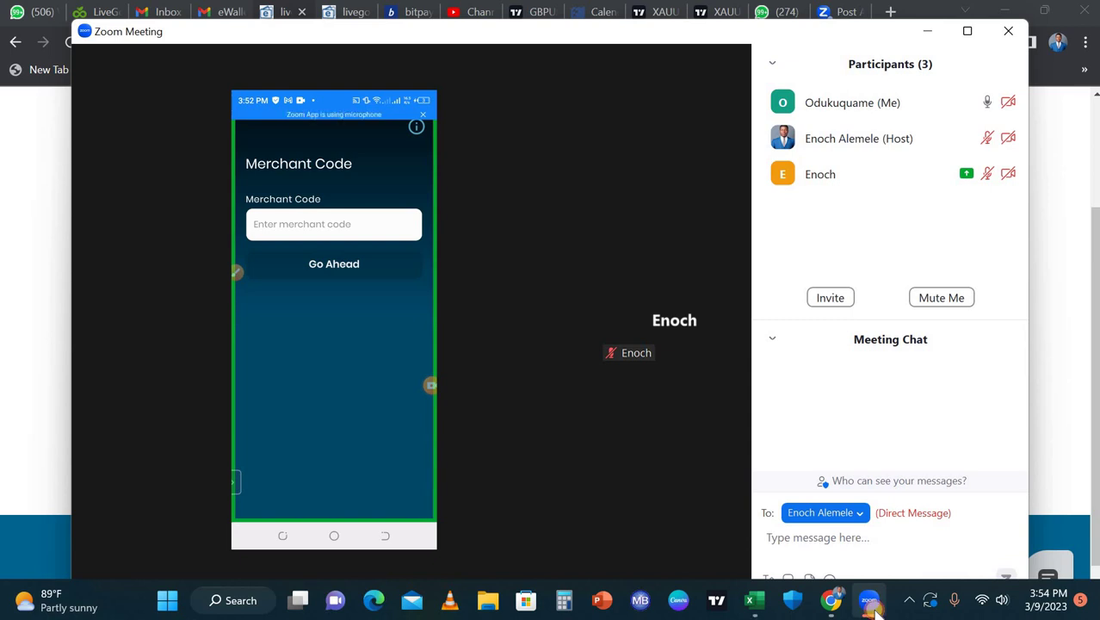
pyautogui.click(872, 606)
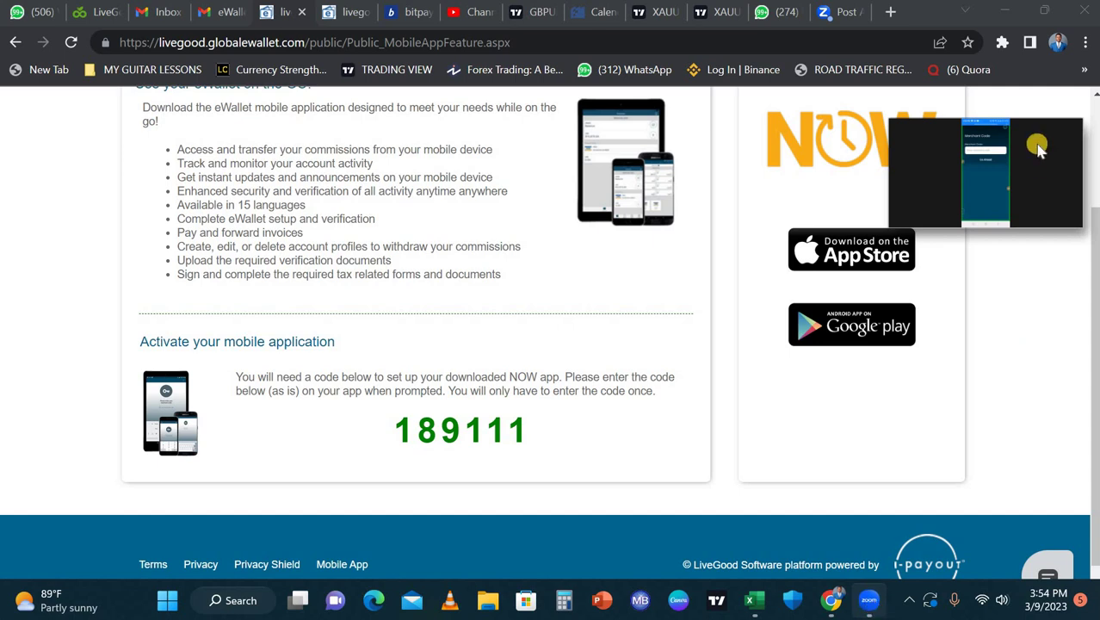
pyautogui.moveTo(1043, 191)
pyautogui.click(1059, 212)
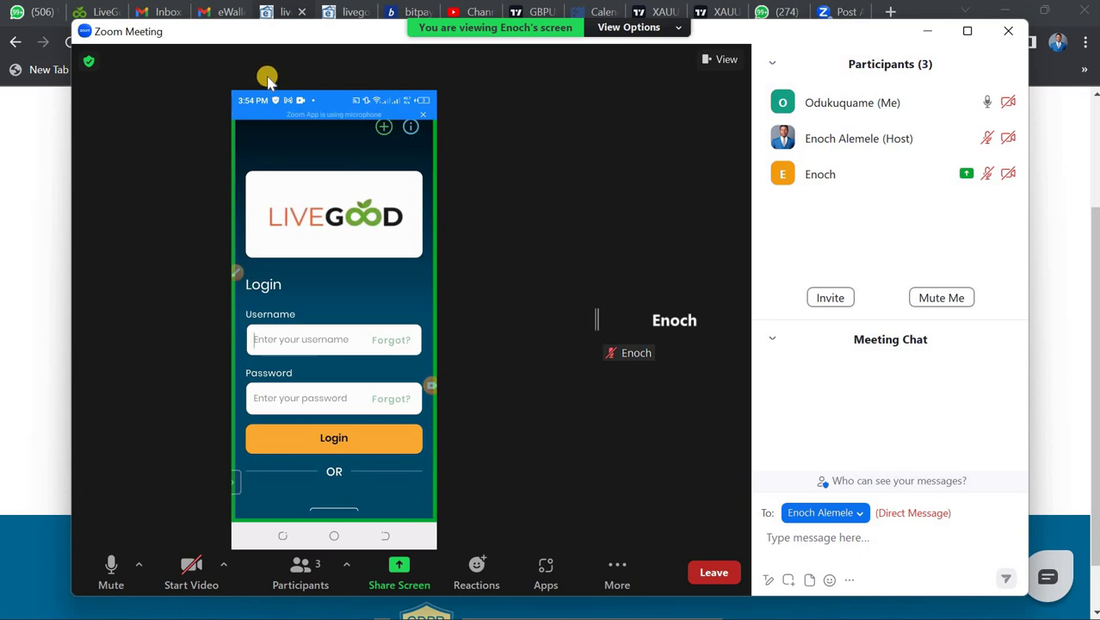
# - Check the login details in the eWallet signup email in Gmail, and return to the Zoom meeting
pyautogui.click(229, 12)
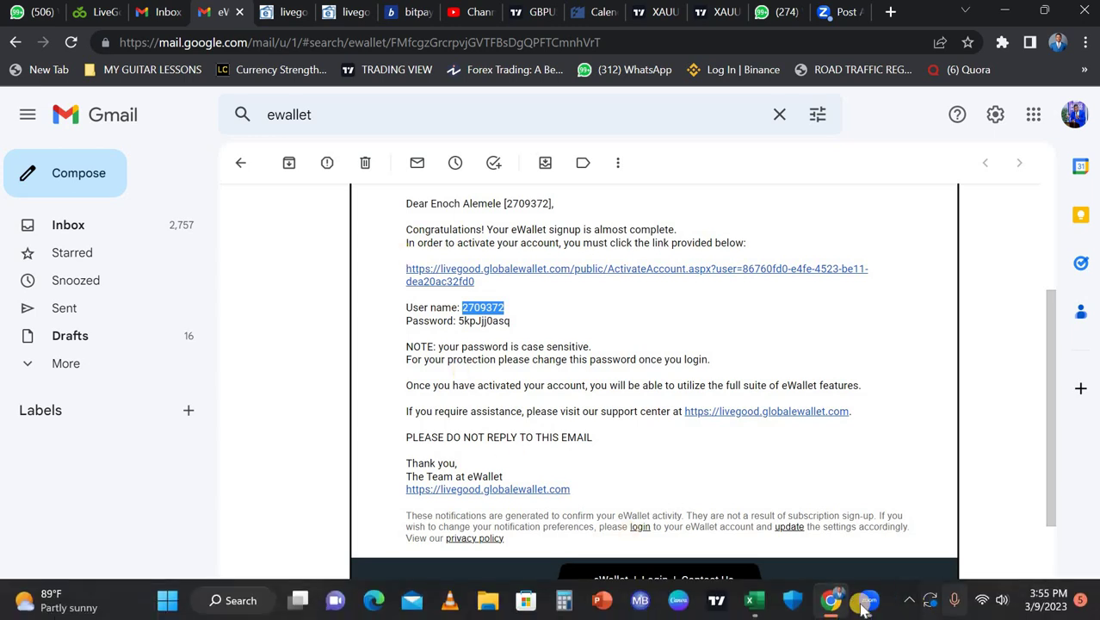
pyautogui.click(864, 603)
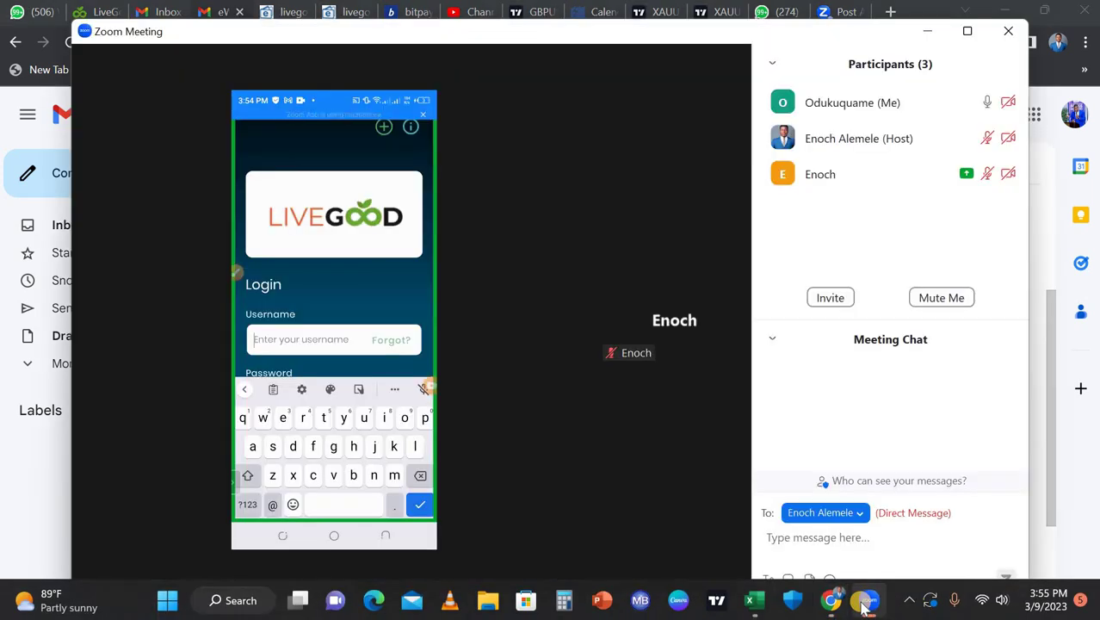